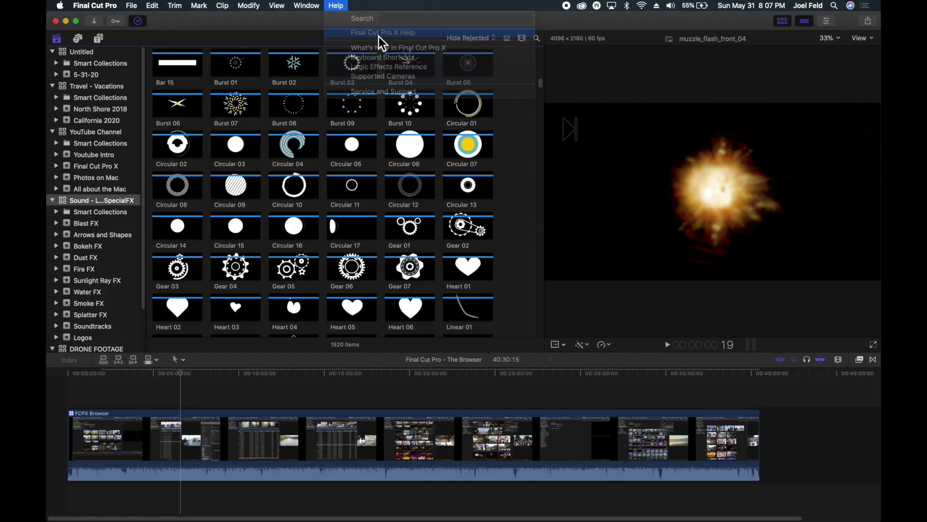
# Step: Open the Final Cut Pro X User Guide, read the "What are libraries?" topic, and close the guide
pyautogui.click(380, 36)
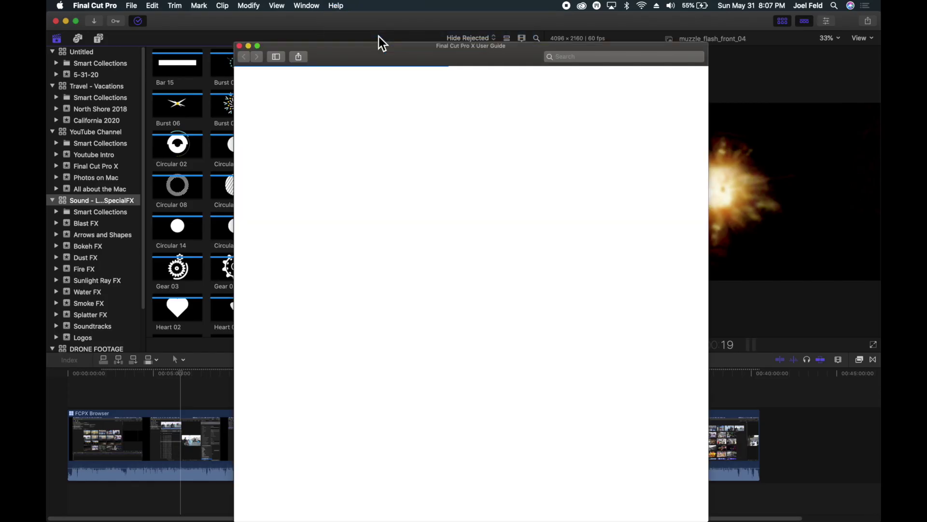
pyautogui.moveTo(392, 55); pyautogui.dragTo(374, 22)
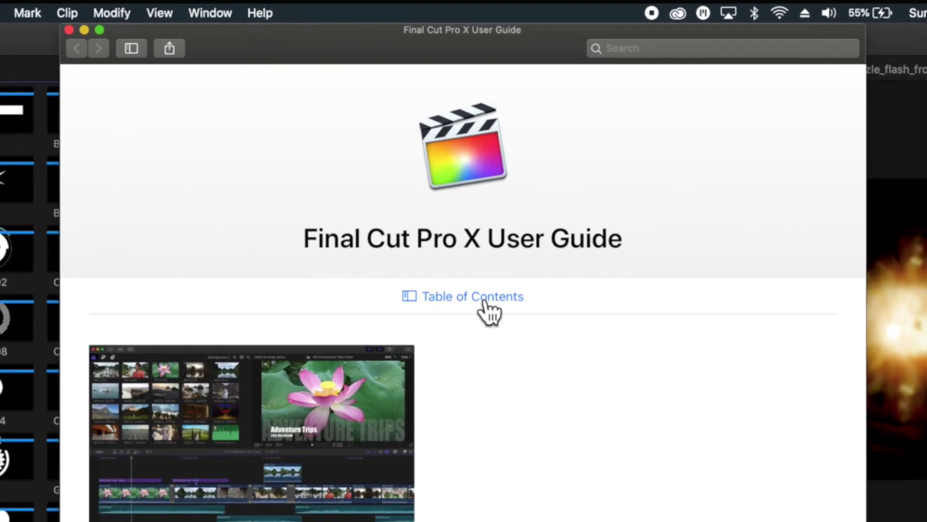
pyautogui.click(485, 304)
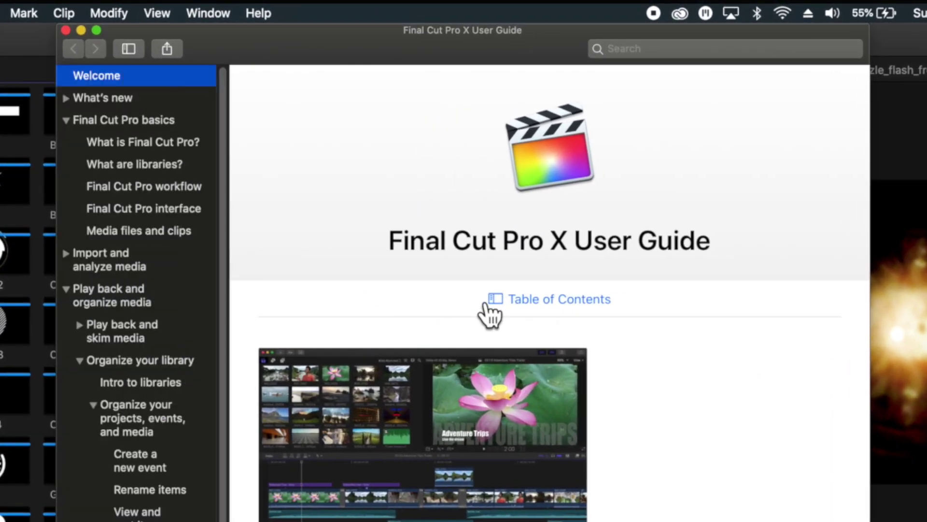
pyautogui.click(140, 165)
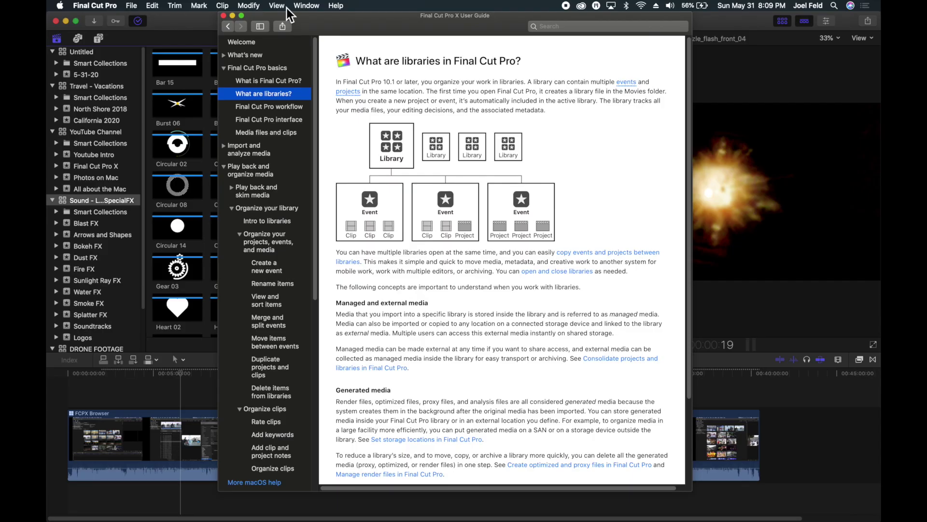
pyautogui.click(223, 16)
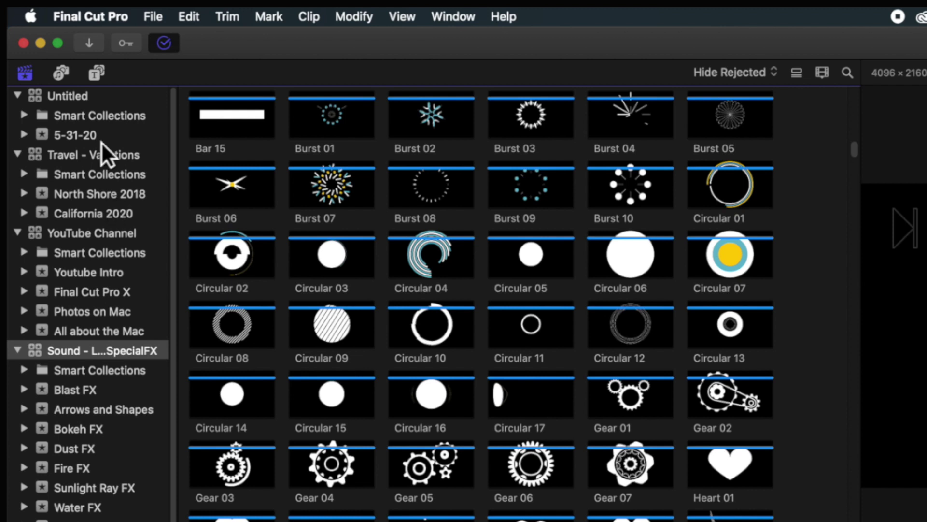
# Step: With the Travel - Vacations library selected, hide and restore the Libraries sidebar and the whole browser
pyautogui.click(80, 156)
pyautogui.click(35, 78)
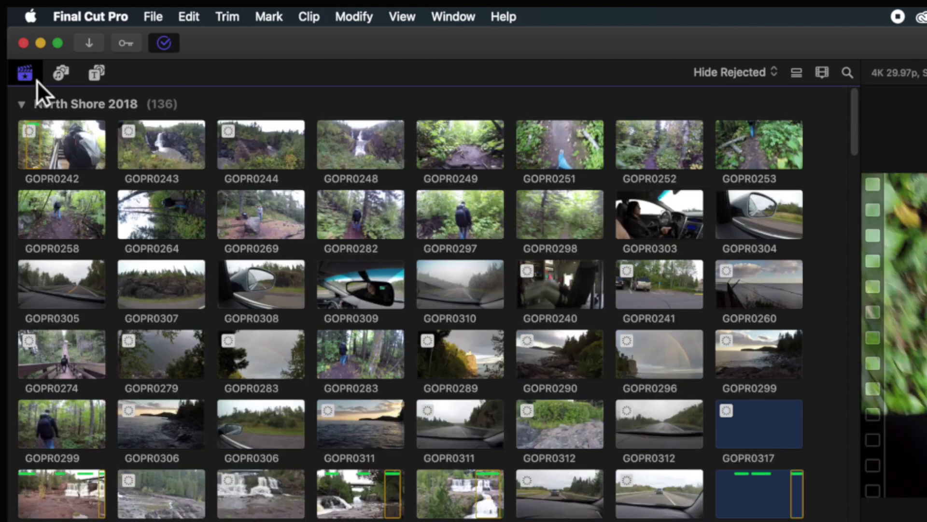
pyautogui.click(35, 78)
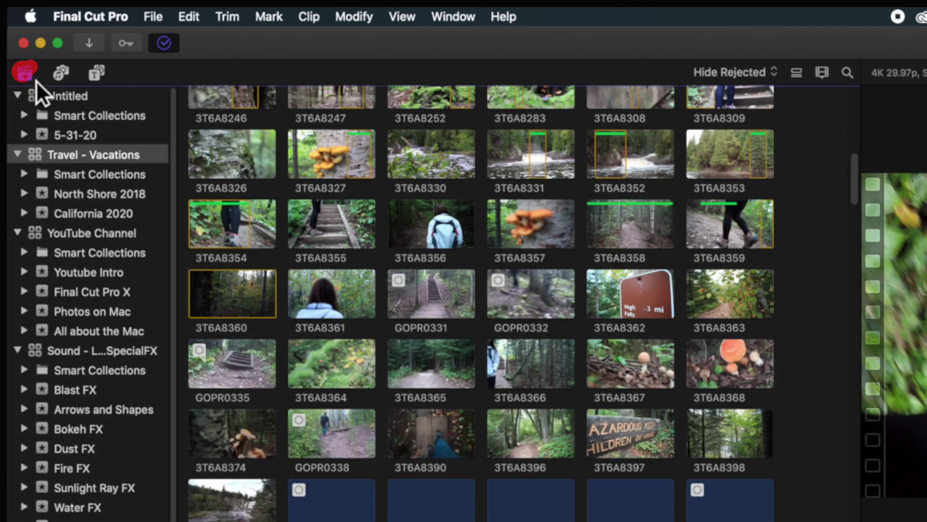
pyautogui.click(36, 80)
pyautogui.click(35, 81)
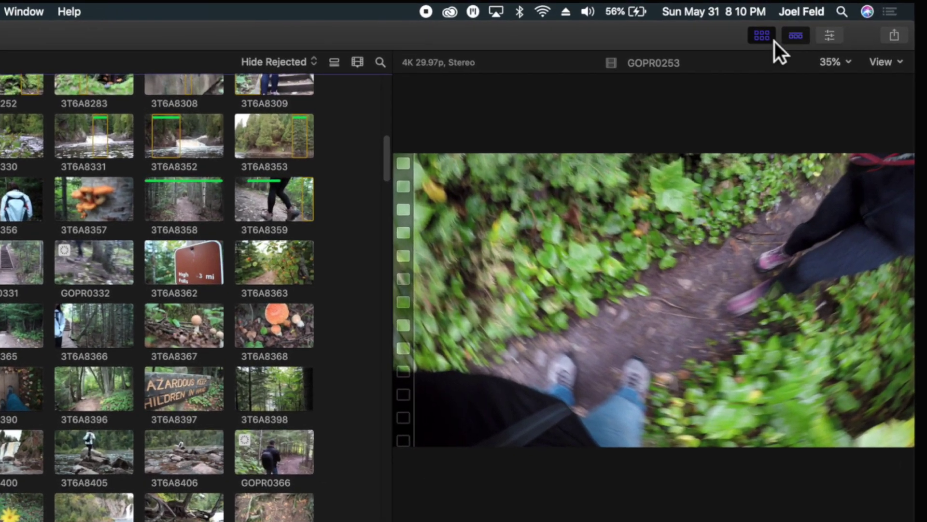
pyautogui.click(782, 21)
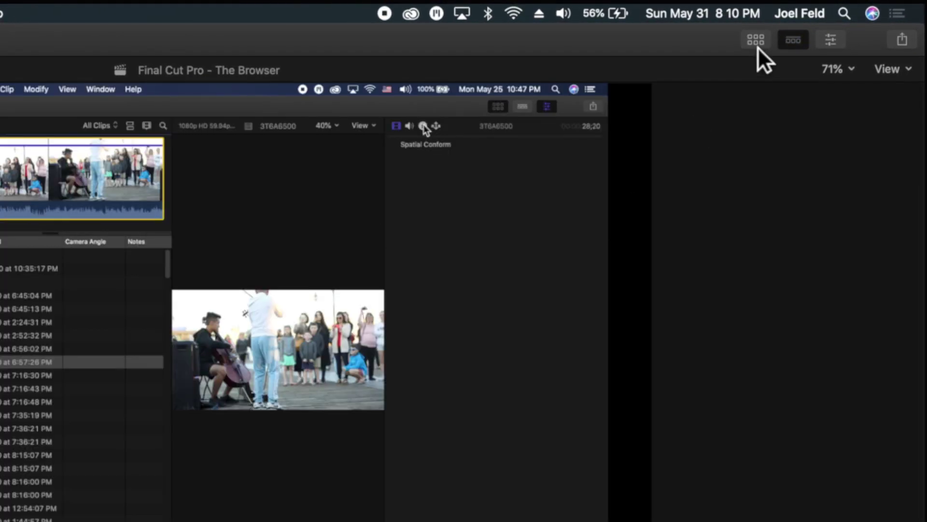
pyautogui.click(758, 46)
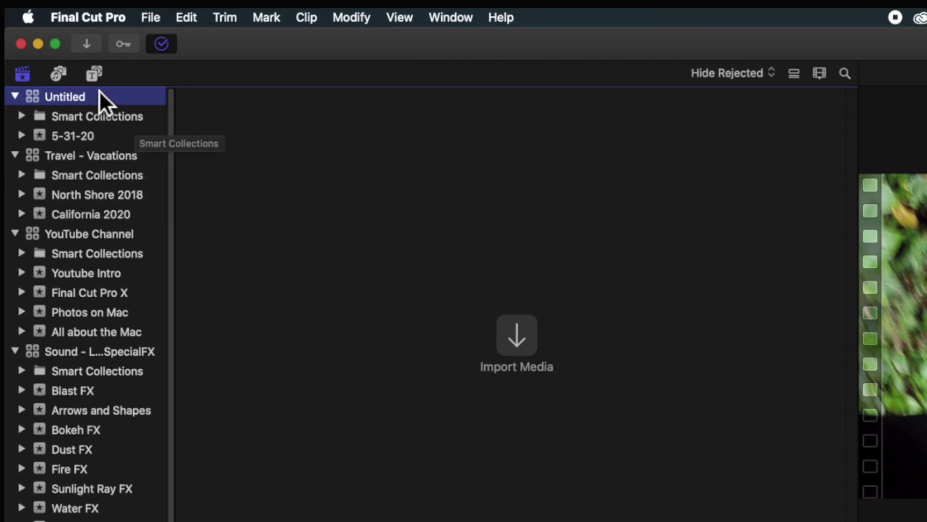
# Step: Look through the contents of the Travel - Vacations, YouTube Channel, Sound - Logos - SpecialFX and DRONE FOOTAGE libraries
pyautogui.click(51, 163)
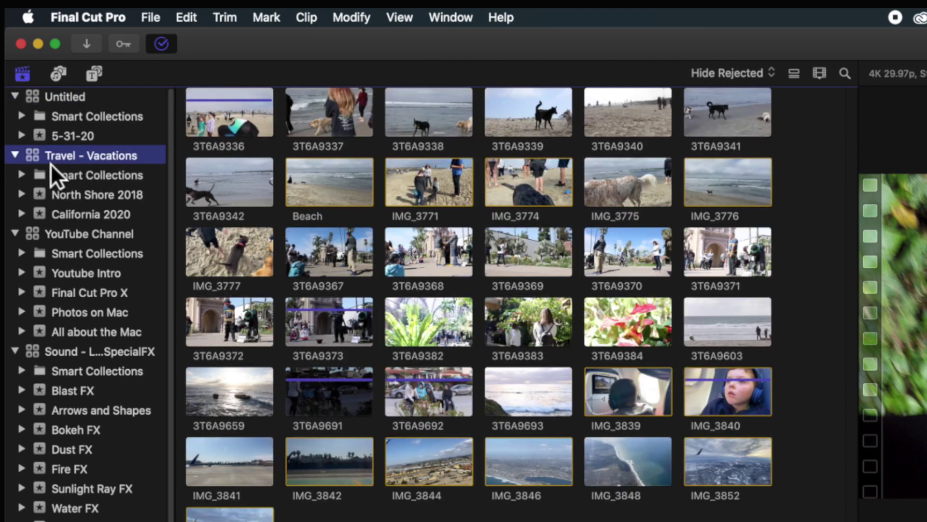
pyautogui.click(73, 237)
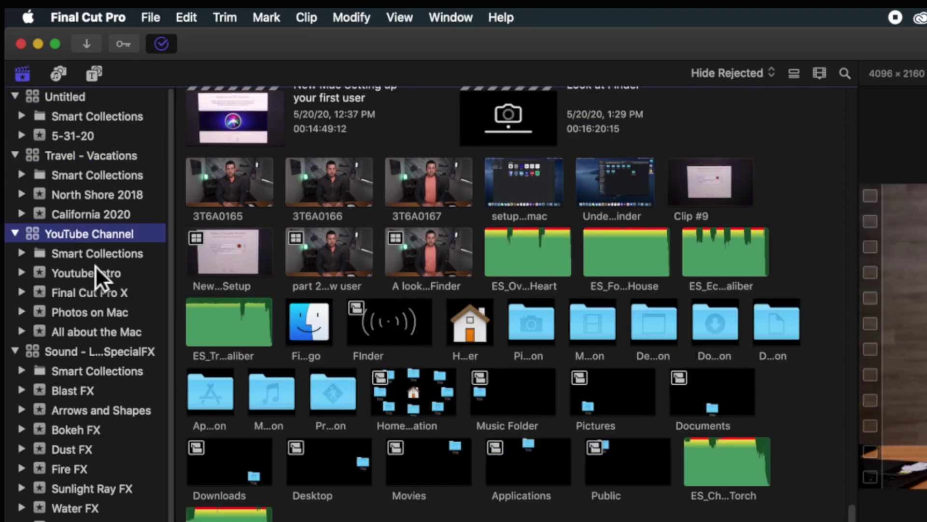
pyautogui.click(82, 353)
pyautogui.scroll(-1, 83, 458)
pyautogui.click(91, 521)
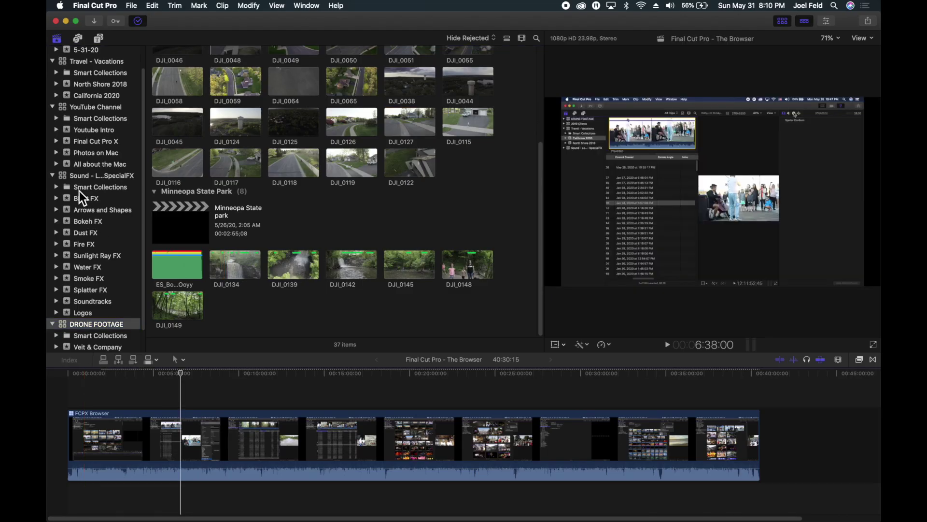
# Step: Close the Sound - Logos - SpecialFX library
pyautogui.click(92, 176)
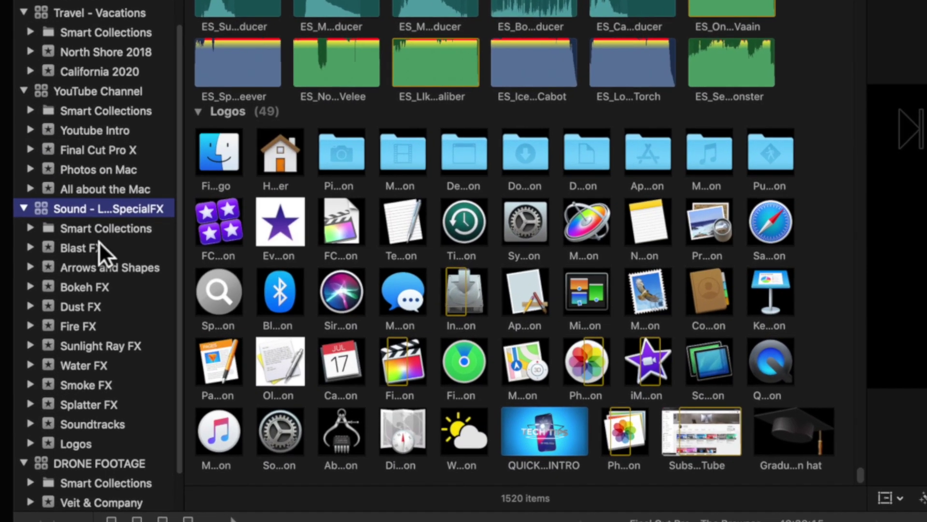
pyautogui.rightClick(79, 212)
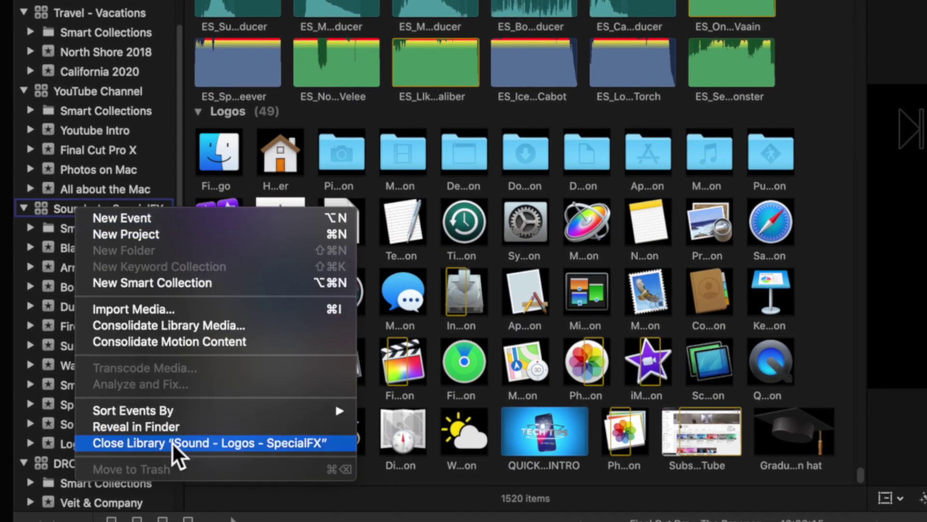
pyautogui.click(65, 206)
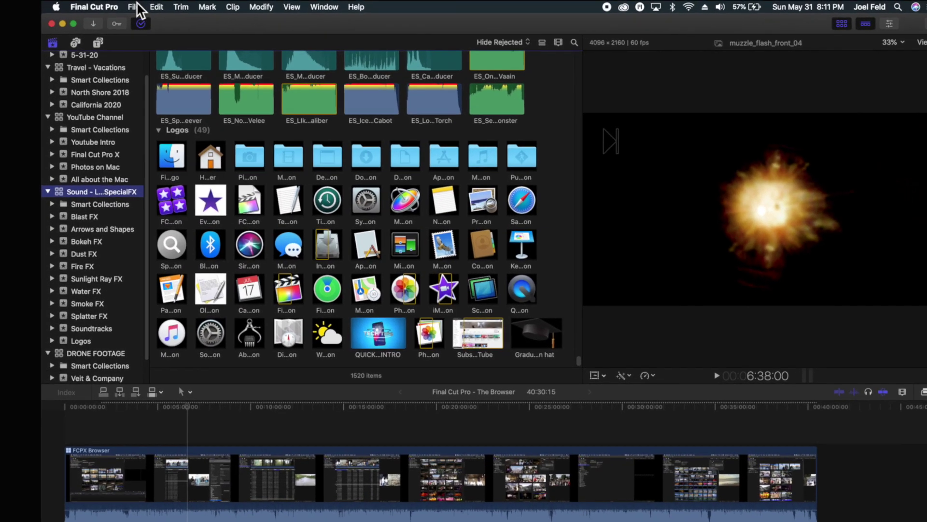
pyautogui.click(136, 7)
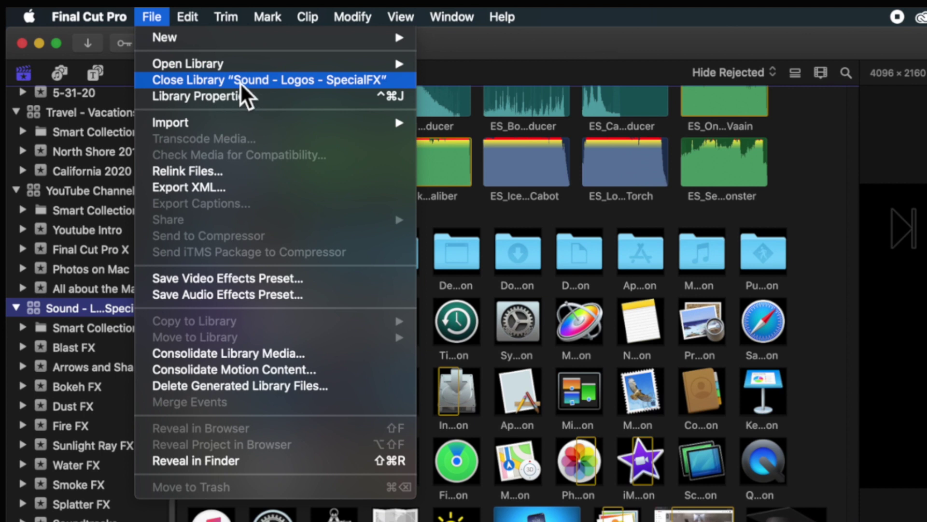
pyautogui.click(240, 80)
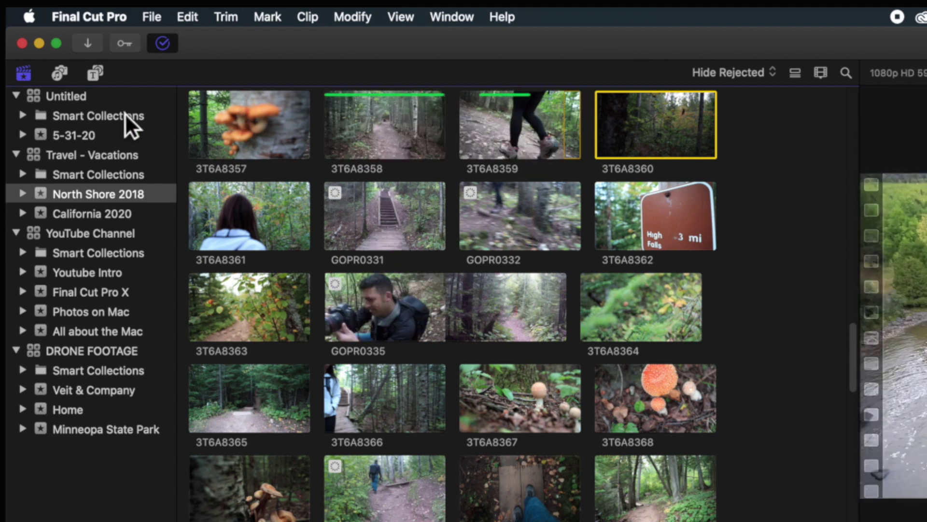
# Step: Browse the clips in the North Shore 2018 and California 2020 events of the Travel - Vacations library
pyautogui.click(73, 198)
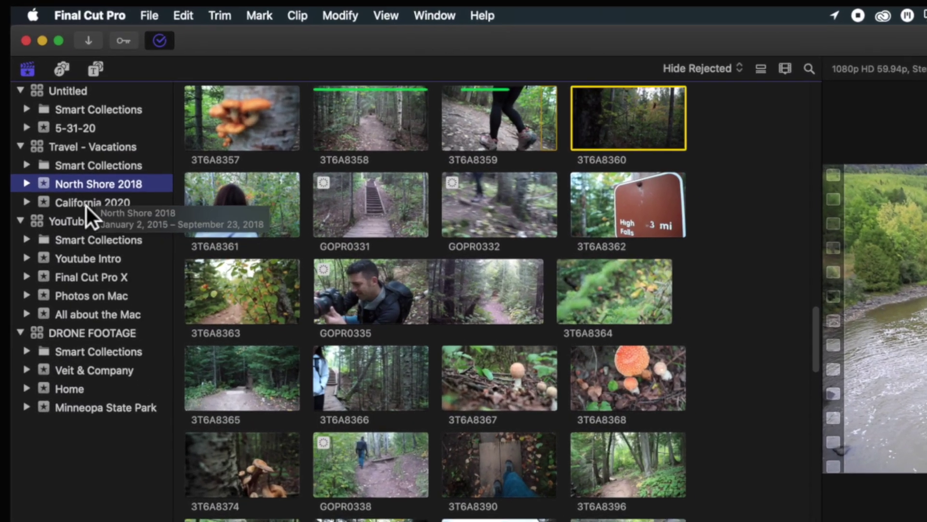
pyautogui.click(89, 147)
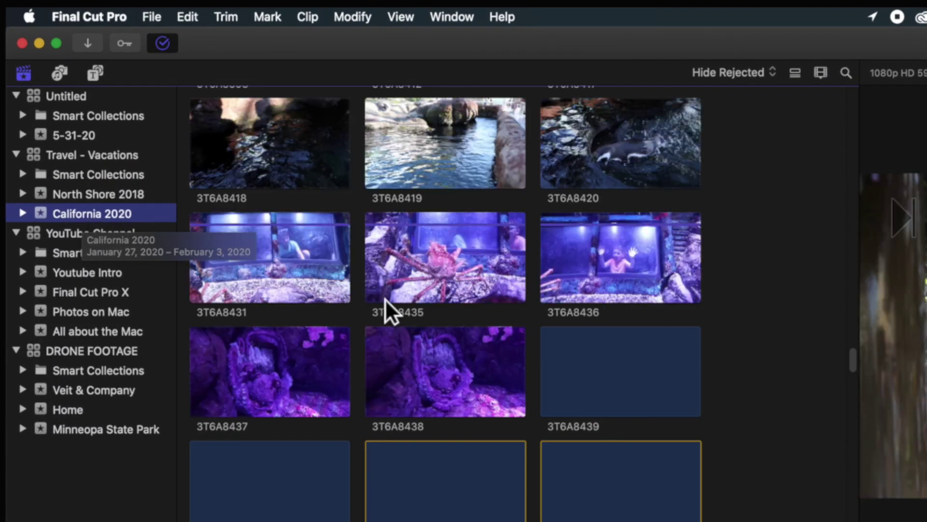
pyautogui.scroll(-10, 385, 299)
pyautogui.scroll(-1, 384, 298)
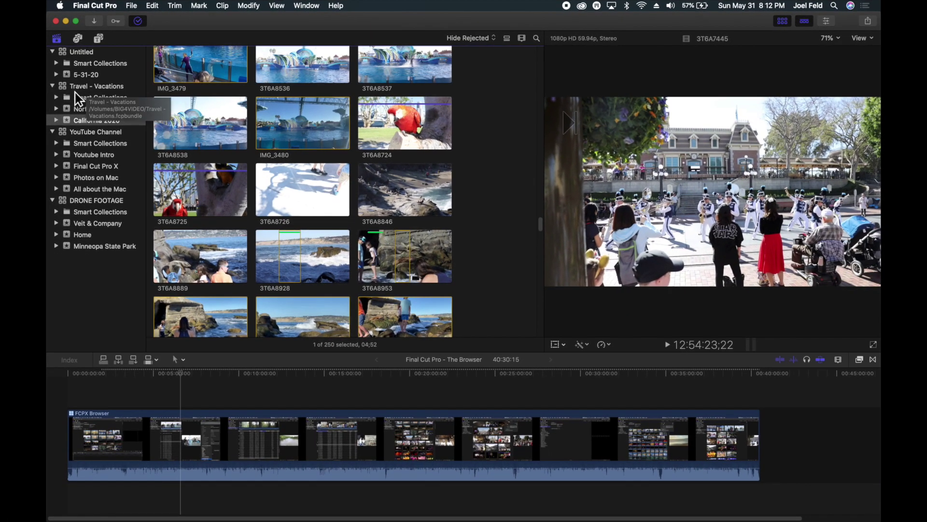
# Step: Create a new event named New York in the Travel - Vacations library, without creating a new project
pyautogui.click(94, 88)
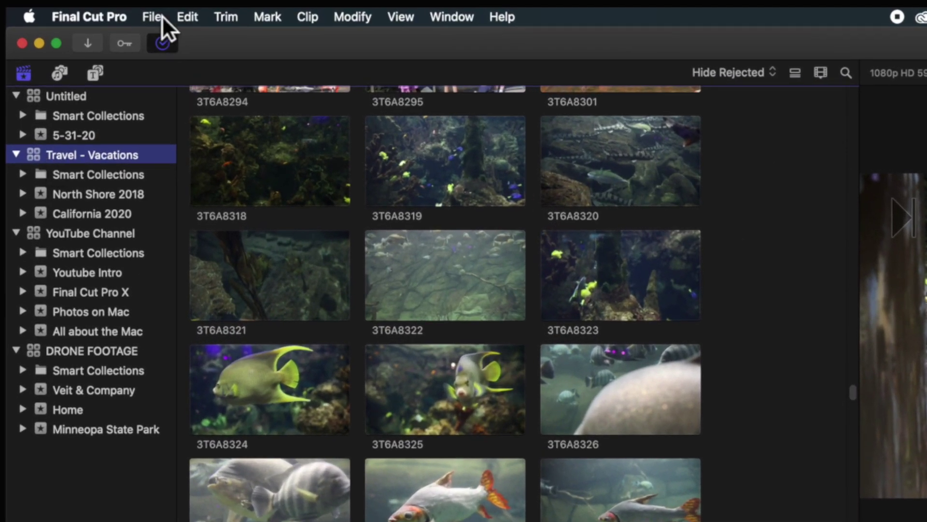
pyautogui.click(163, 18)
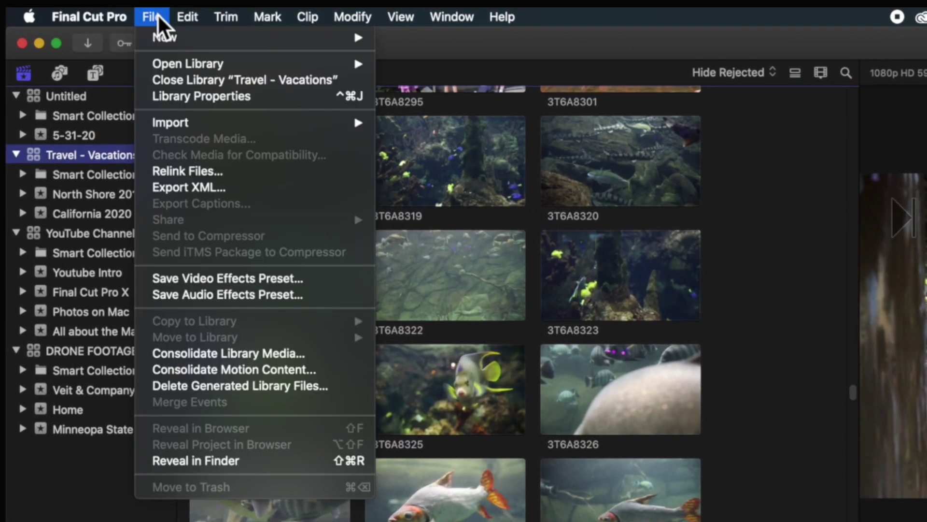
pyautogui.moveTo(162, 44)
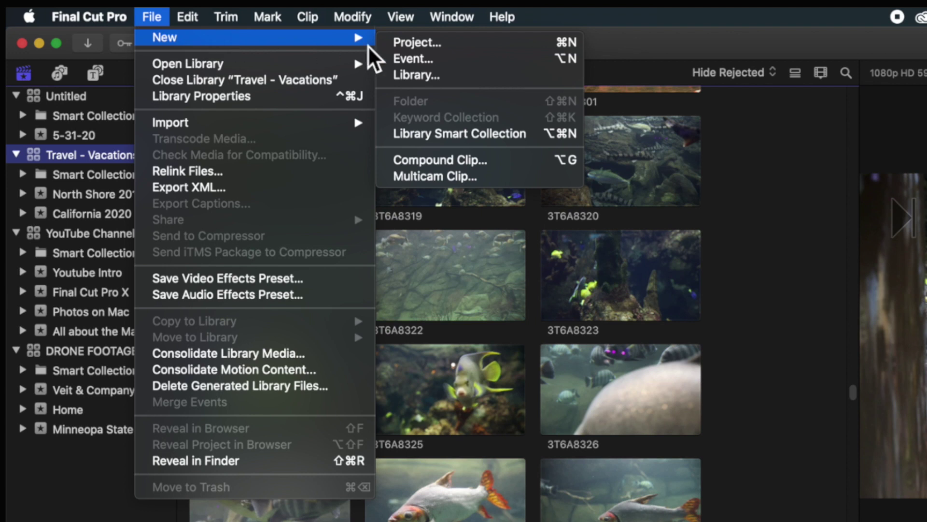
pyautogui.click(431, 59)
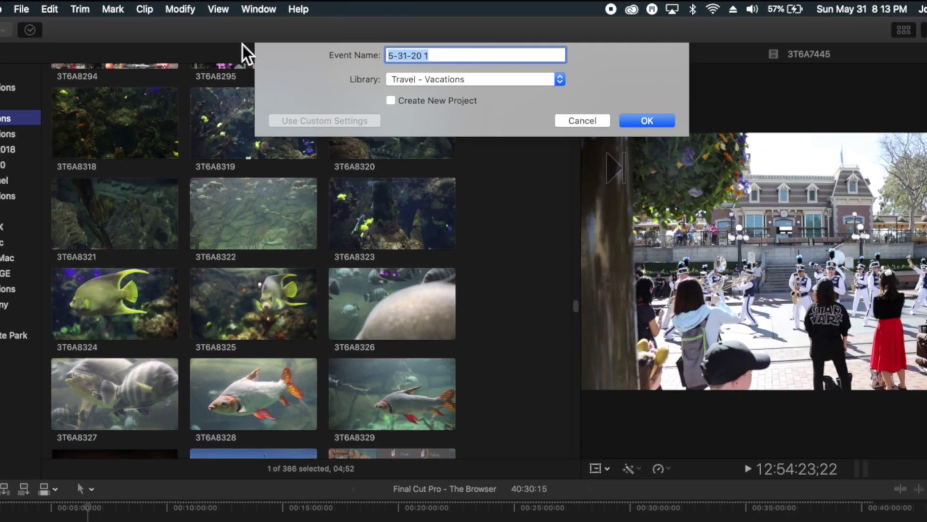
pyautogui.write('New York')
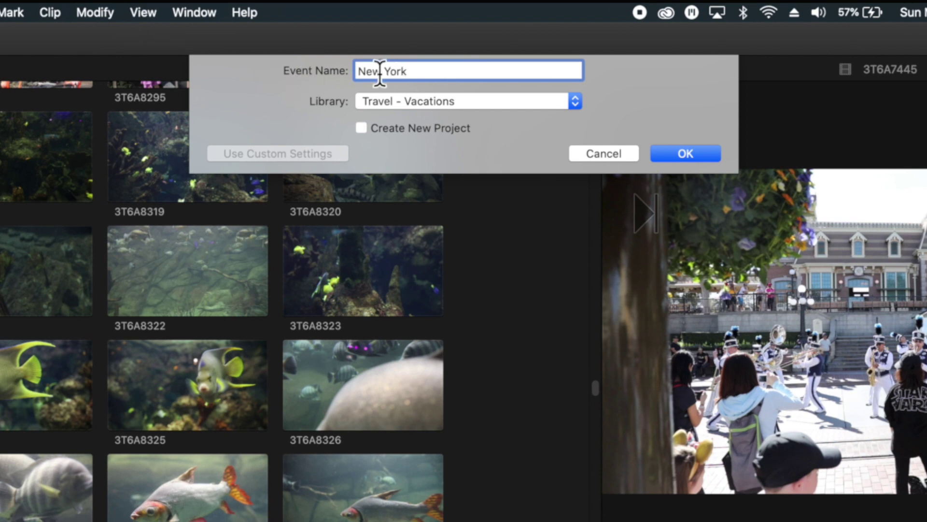
pyautogui.click(392, 104)
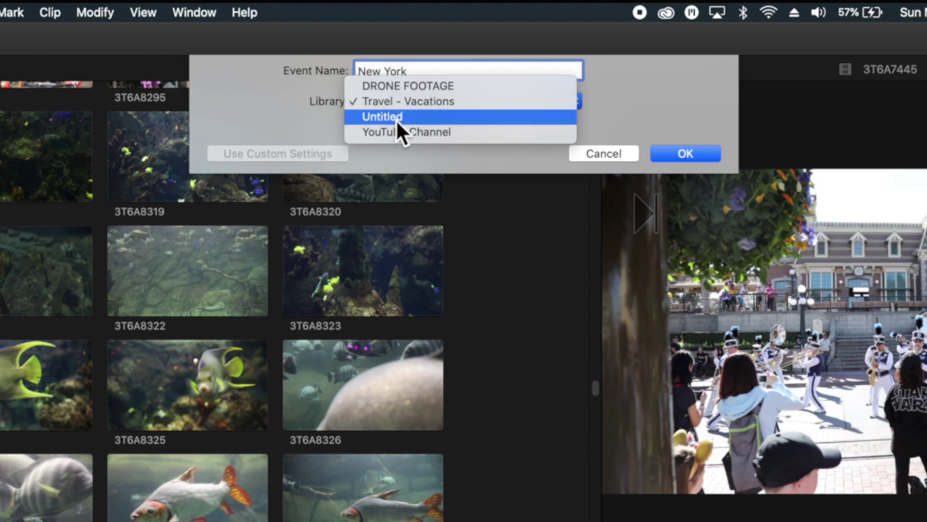
pyautogui.click(290, 115)
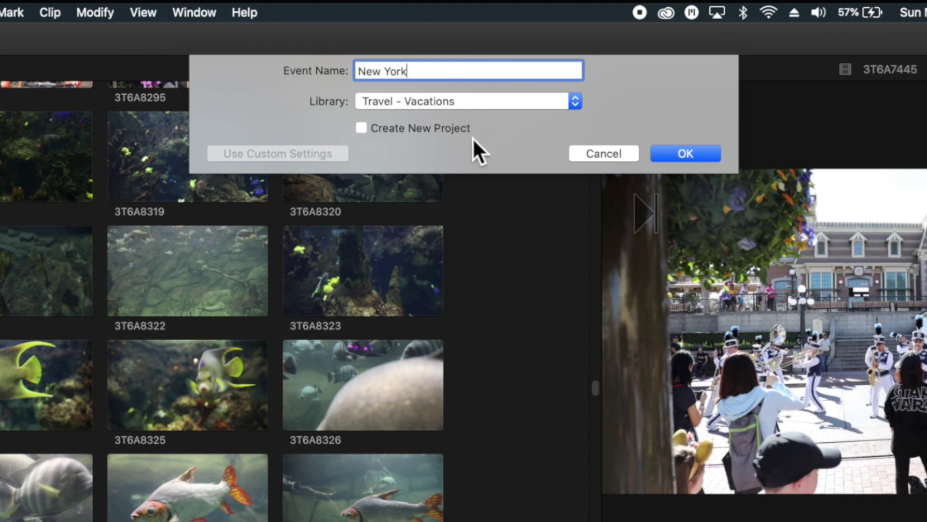
pyautogui.click(692, 153)
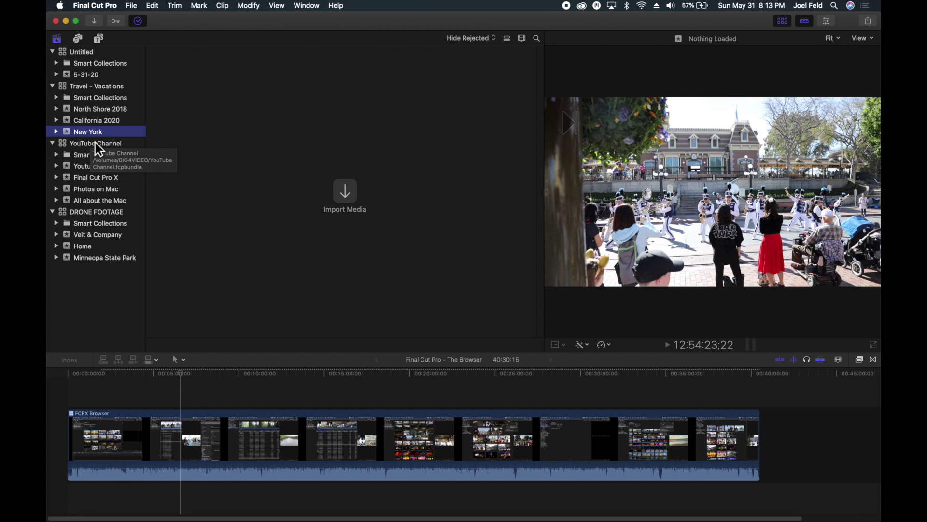
# Step: Rename the Untitled library as Family Videos
pyautogui.click(92, 86)
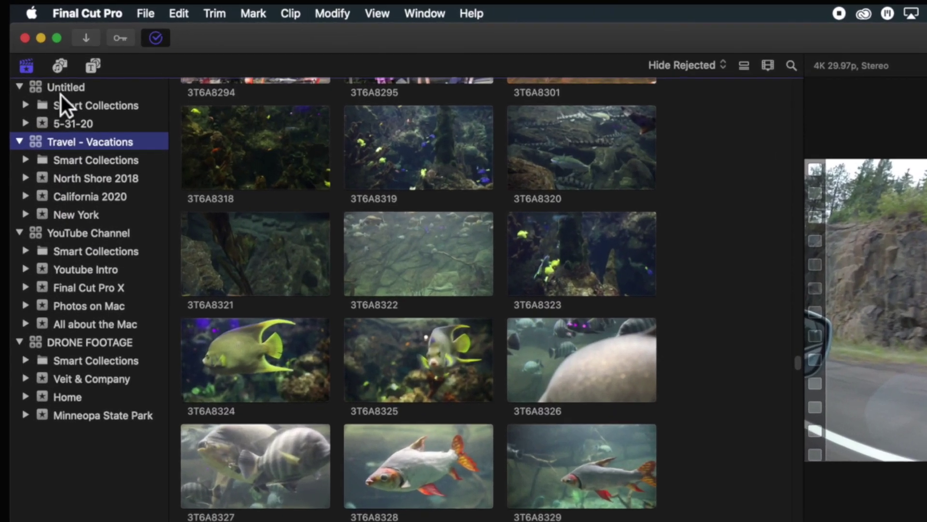
pyautogui.click(61, 93)
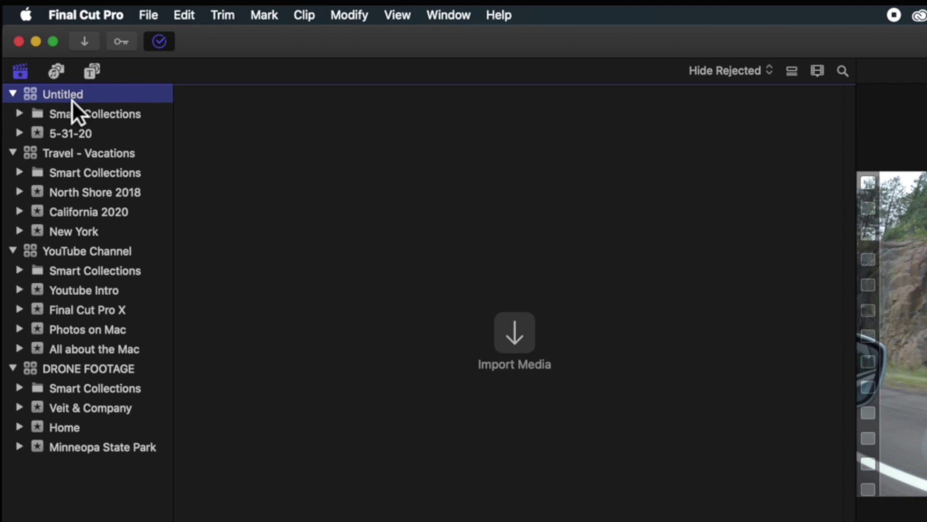
pyautogui.click(78, 134)
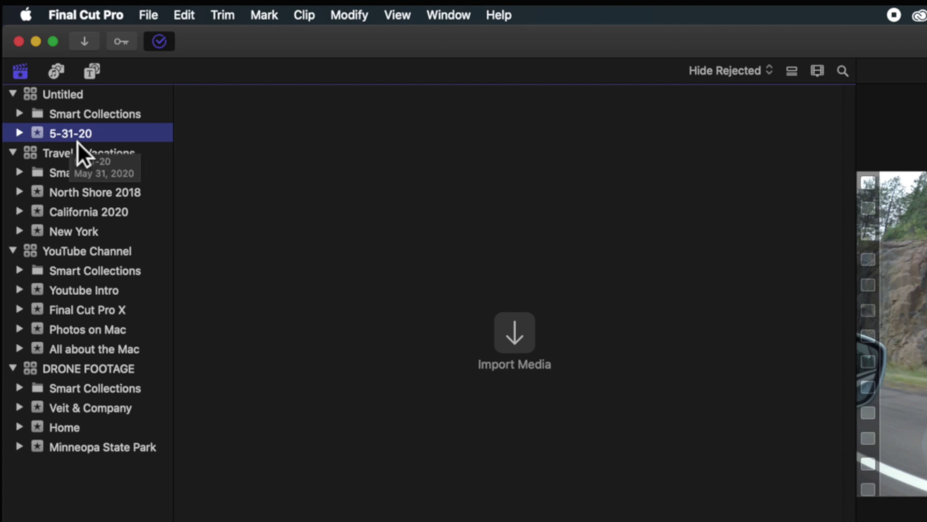
pyautogui.click(74, 98)
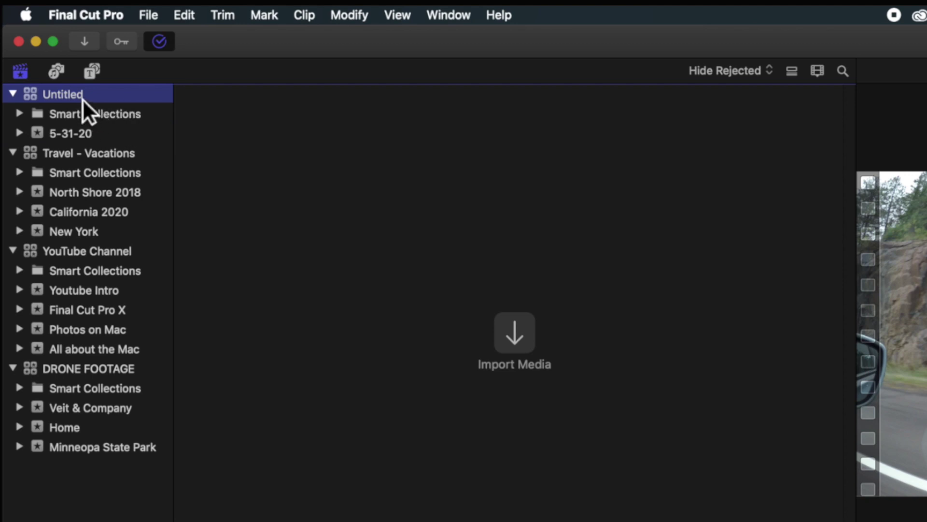
pyautogui.click(73, 95)
pyautogui.write('Family Video')
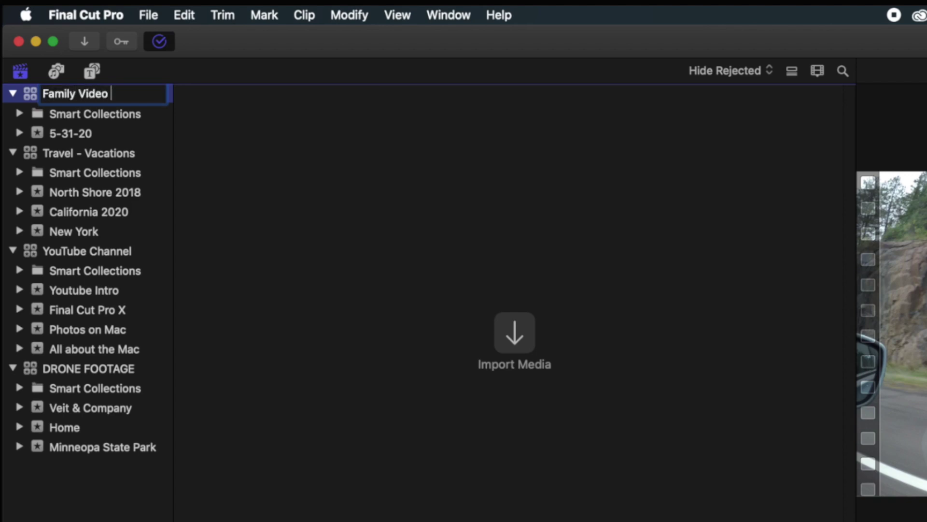
pyautogui.write('s')
pyautogui.press('Return')
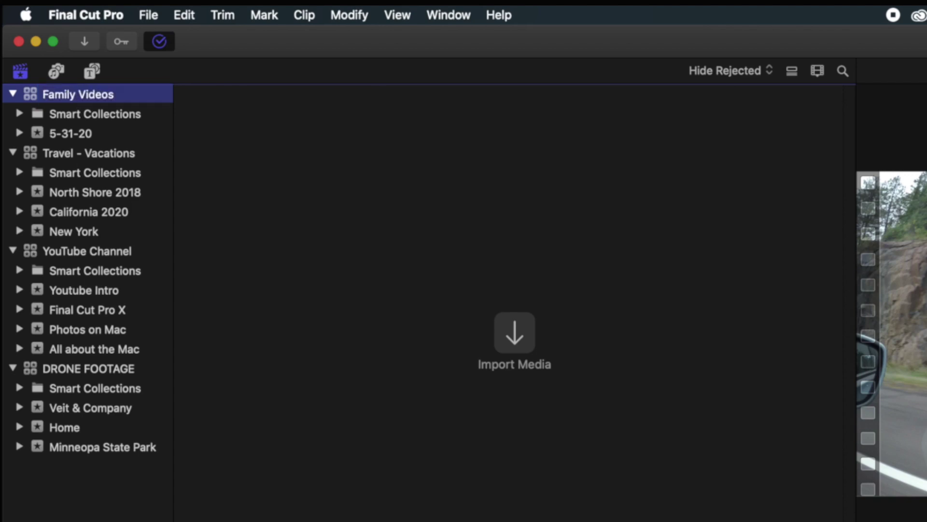
# Step: Rename the 5-31-20 event in the Family Videos library as Birthdays
pyautogui.click(84, 136)
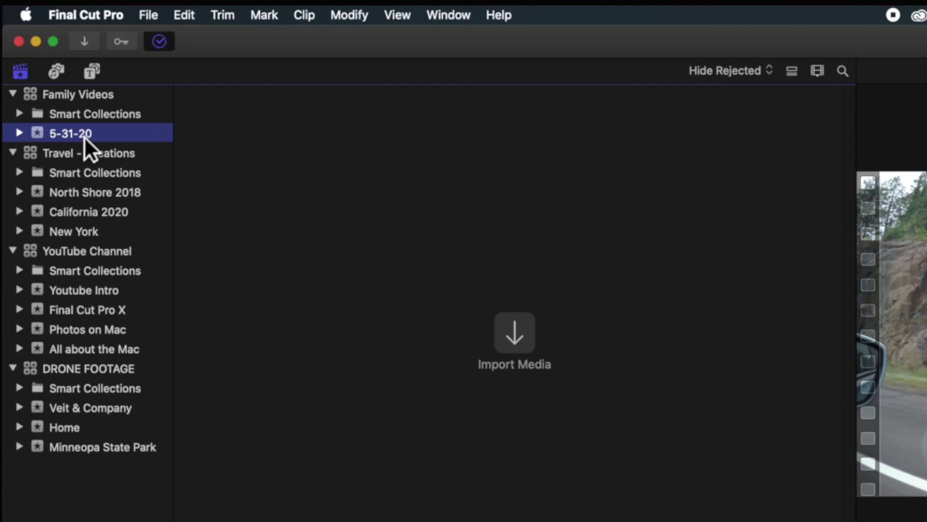
pyautogui.click(84, 136)
pyautogui.write('Birt')
pyautogui.press('Return')
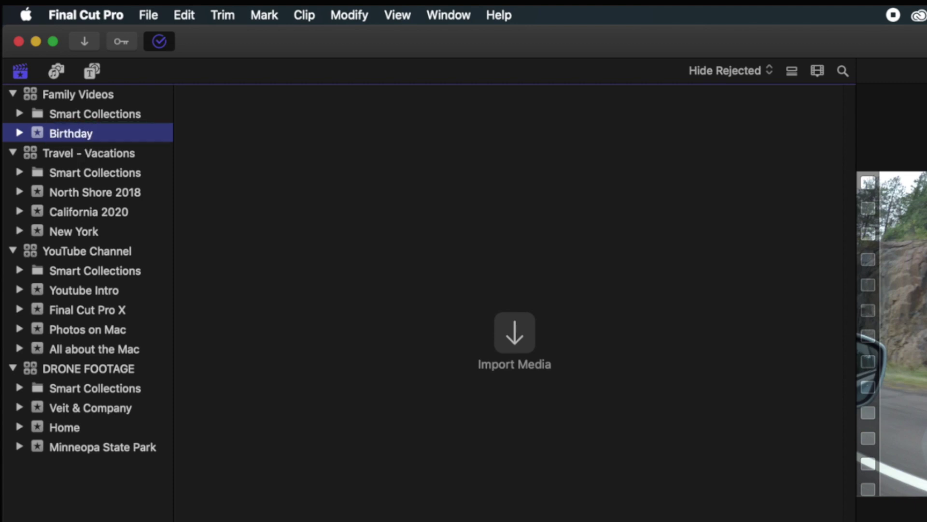
pyautogui.click(74, 134)
pyautogui.write('s')
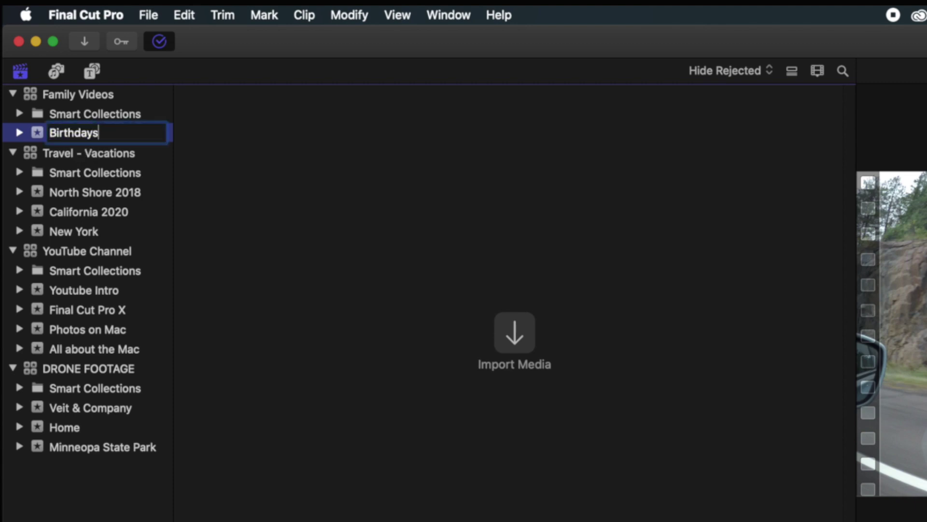
pyautogui.press('Return')
# Step: Create a new event named Holidays in the Family Videos library, without creating a new project
pyautogui.click(156, 16)
pyautogui.moveTo(174, 38)
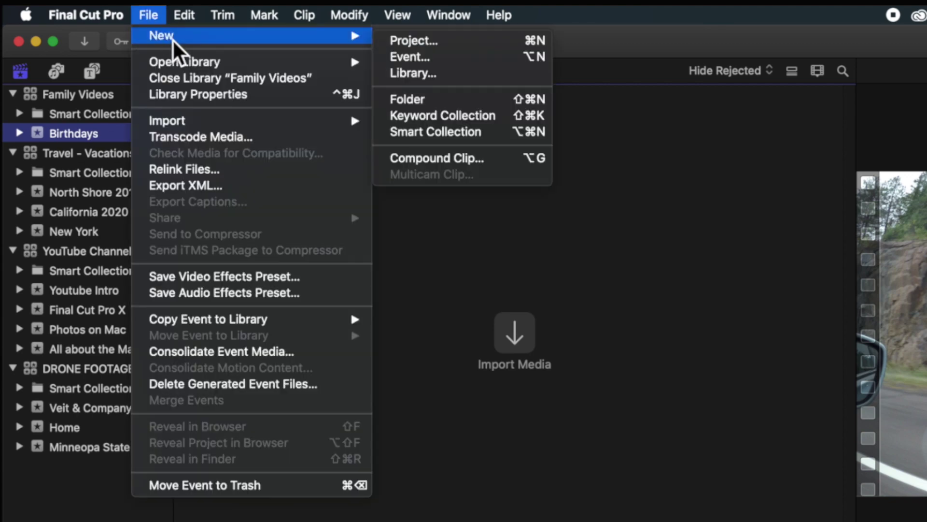
pyautogui.click(436, 57)
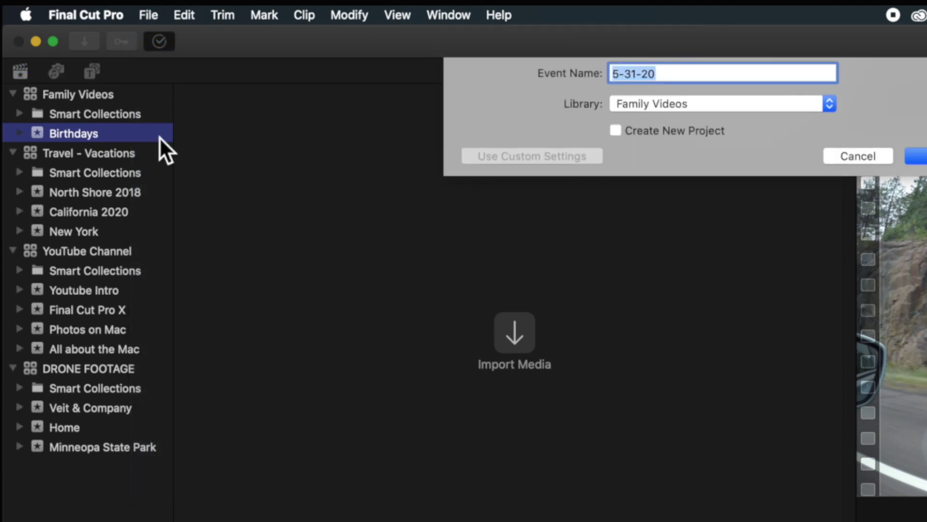
pyautogui.write('Hol')
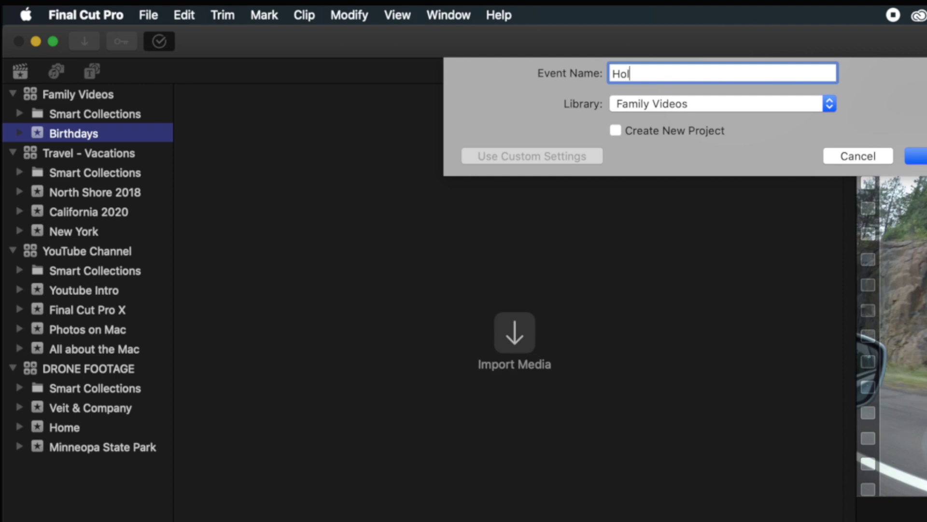
pyautogui.write('idays')
pyautogui.press('Return')
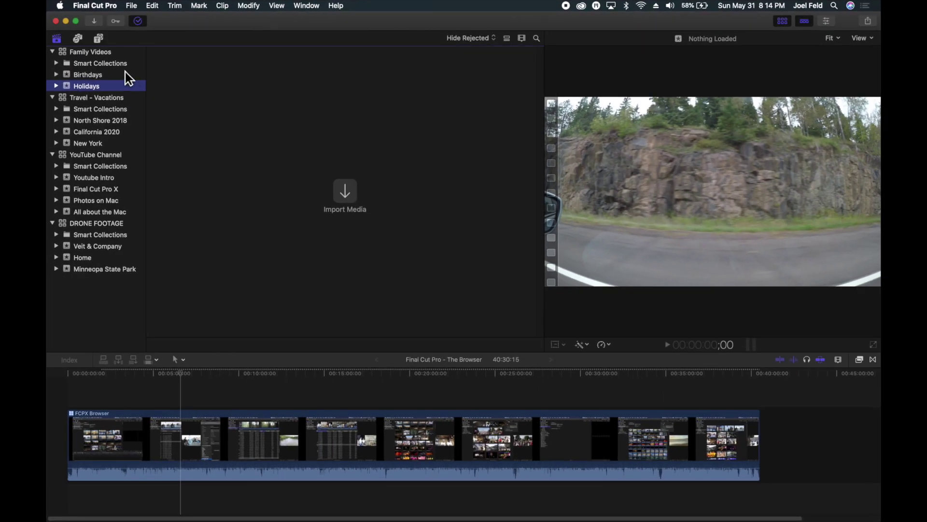
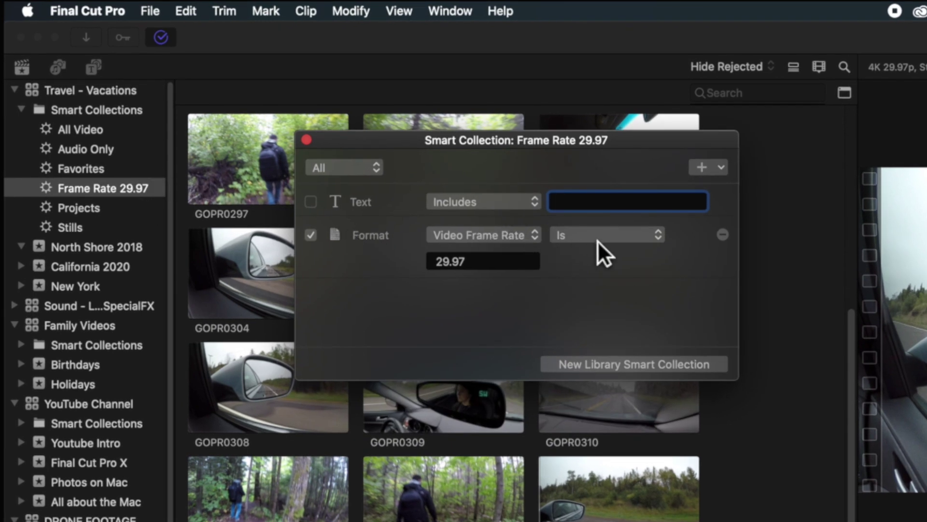
# Step: Open the rules of the Projects smart collection in the Travel - Vacations library and examine the available options for its Type rule
pyautogui.click(93, 215)
pyautogui.click(93, 215)
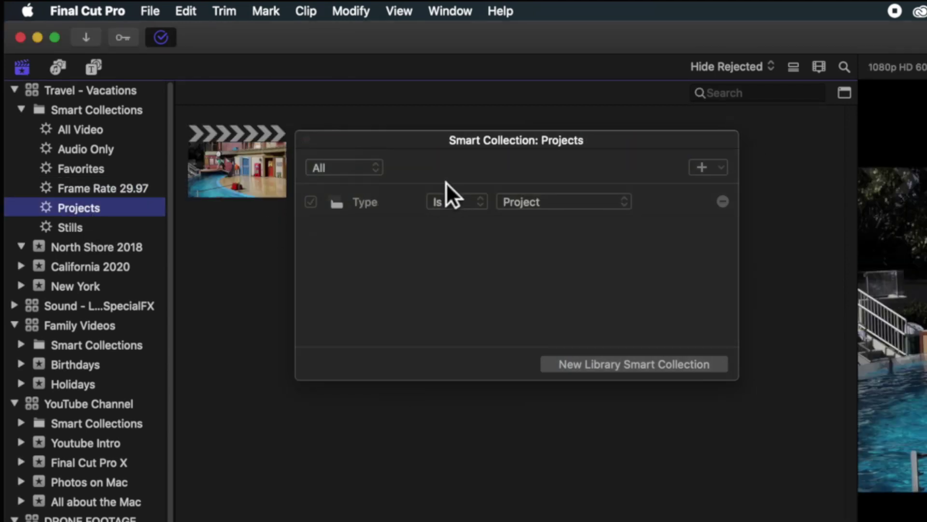
pyautogui.moveTo(428, 148); pyautogui.dragTo(389, 249)
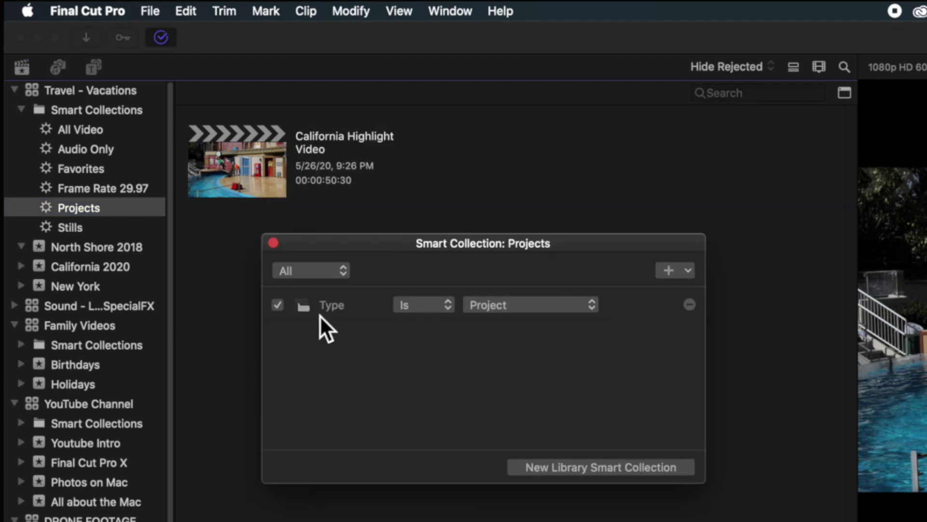
pyautogui.click(533, 304)
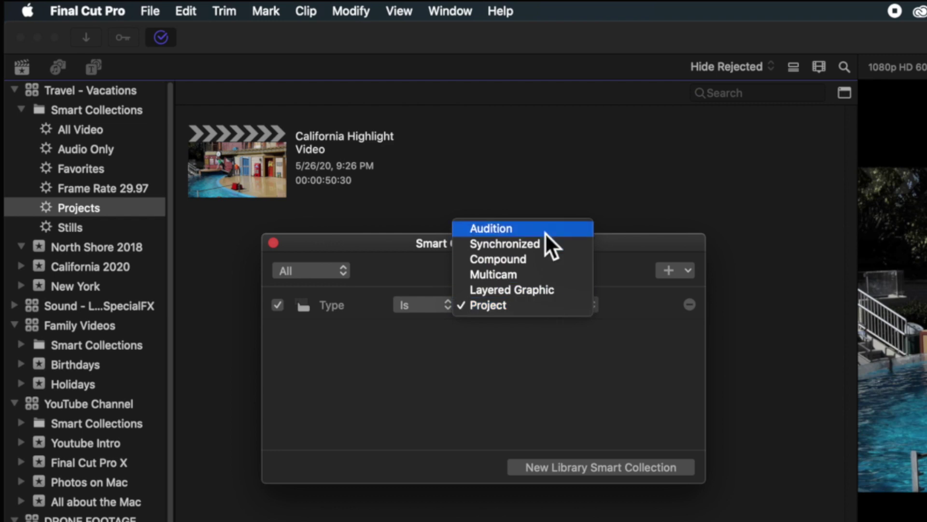
pyautogui.click(519, 343)
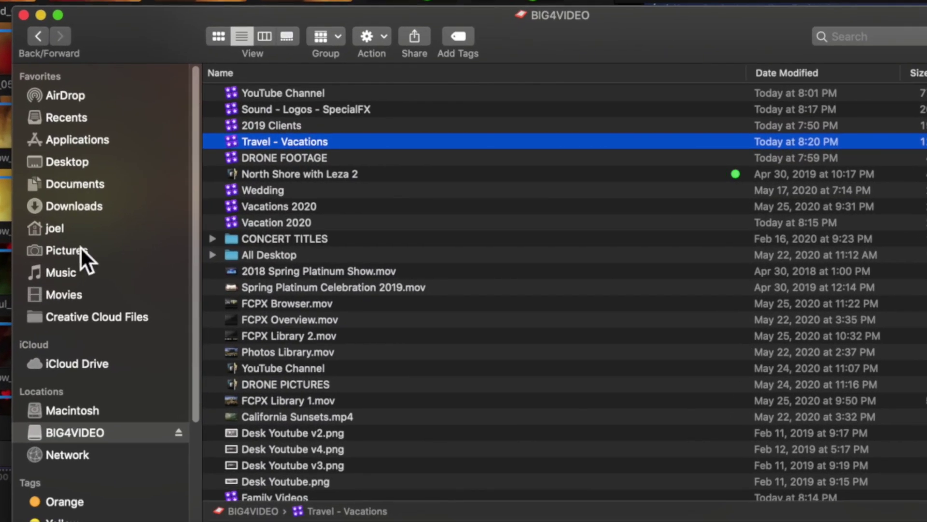
# Step: Look through the Music and Movies folders in Finder and return to the BIG4VIDEO drive
pyautogui.click(75, 270)
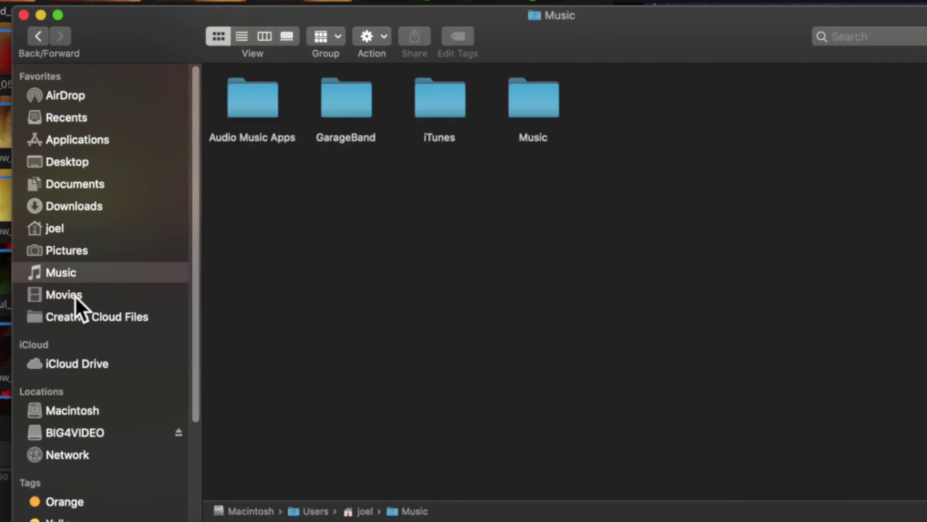
pyautogui.click(75, 295)
pyautogui.scroll(-2, 345, 257)
pyautogui.scroll(3, 344, 258)
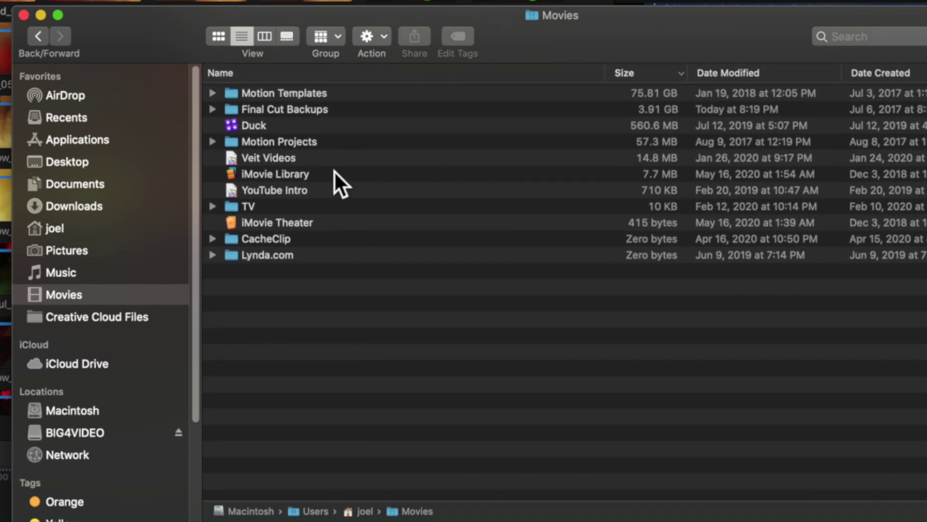
pyautogui.click(113, 433)
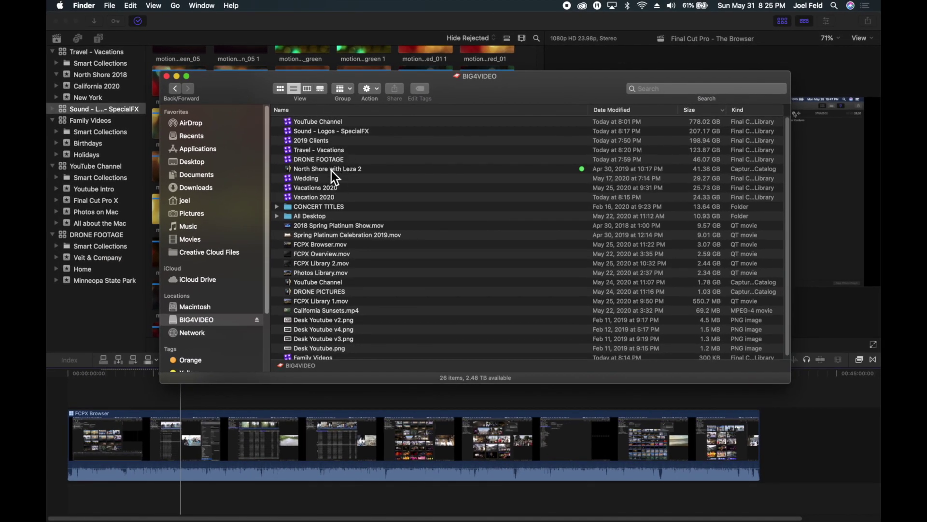
# Step: Narrow the Name column of the BIG4VIDEO drive's listing and display the files as larger icons
pyautogui.moveTo(588, 109); pyautogui.dragTo(305, 104)
pyautogui.click(284, 89)
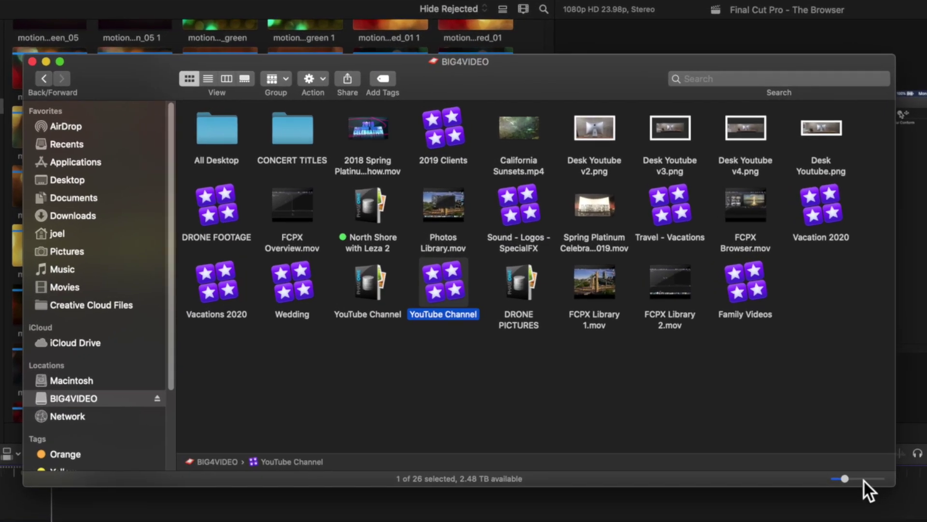
pyautogui.moveTo(753, 377); pyautogui.dragTo(762, 379)
pyautogui.moveTo(868, 493); pyautogui.dragTo(866, 493)
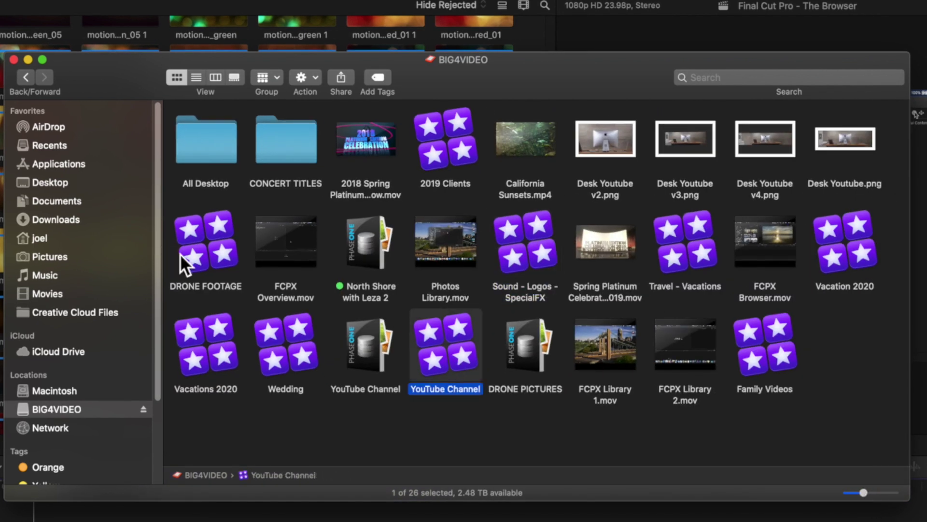
# Step: Inspect the Vacations 2020, 2019 Clients, Sound - Logos - SpecialFX and Travel - Vacations library files on the BIG4VIDEO drive
pyautogui.click(218, 347)
pyautogui.click(462, 141)
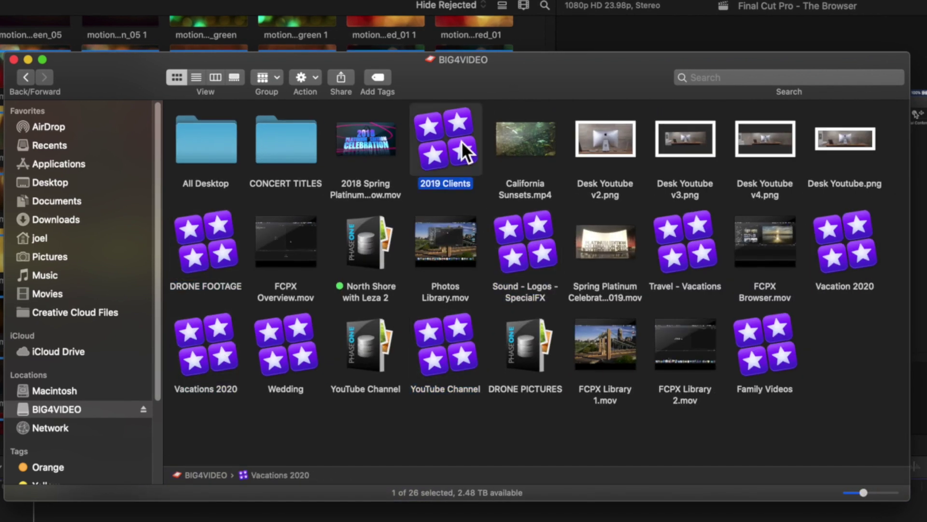
pyautogui.click(534, 232)
pyautogui.click(686, 230)
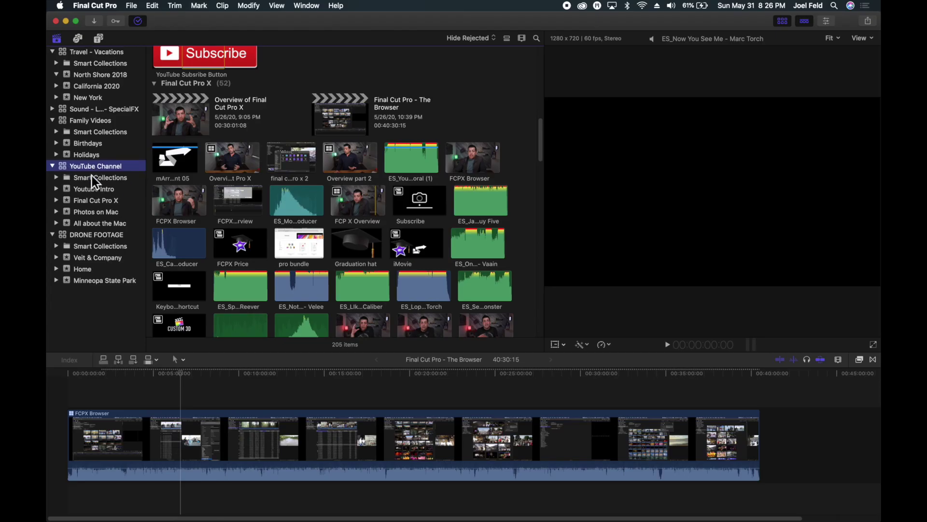
# Step: Browse the Youtube Intro, Final Cut Pro X, Photos on Mac and All about the Mac events in the YouTube Channel library
pyautogui.click(95, 191)
pyautogui.click(110, 202)
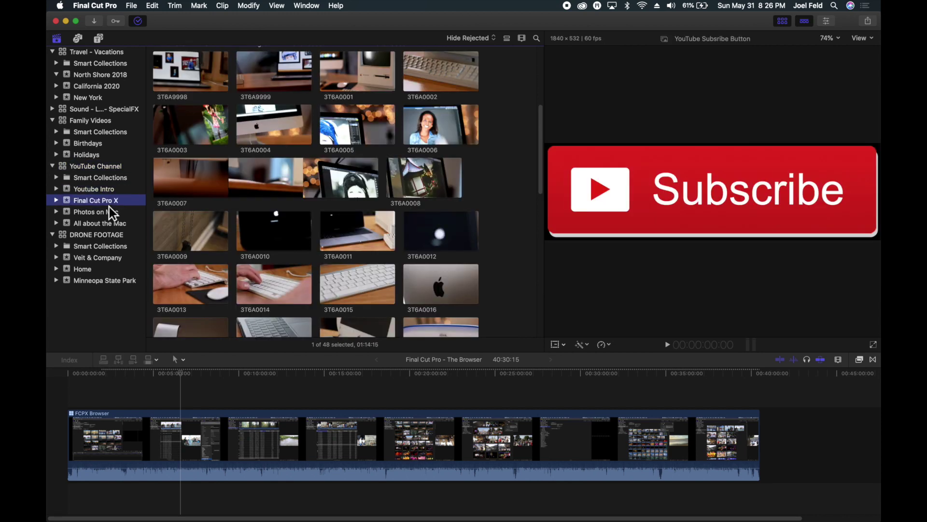
pyautogui.click(114, 215)
pyautogui.click(117, 223)
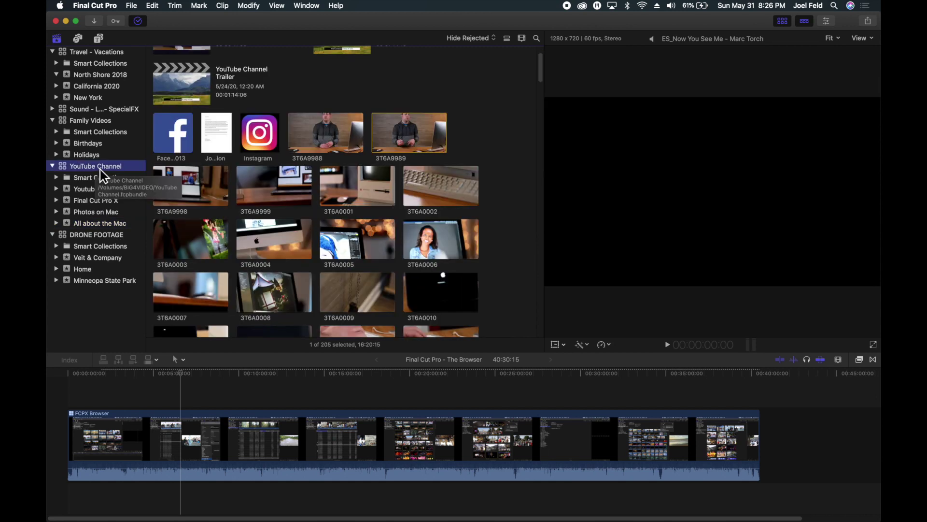
# Step: Reveal the YouTube Channel library in Finder, check its size in list view with a narrower Name column, and return to Final Cut Pro
pyautogui.rightClick(101, 174)
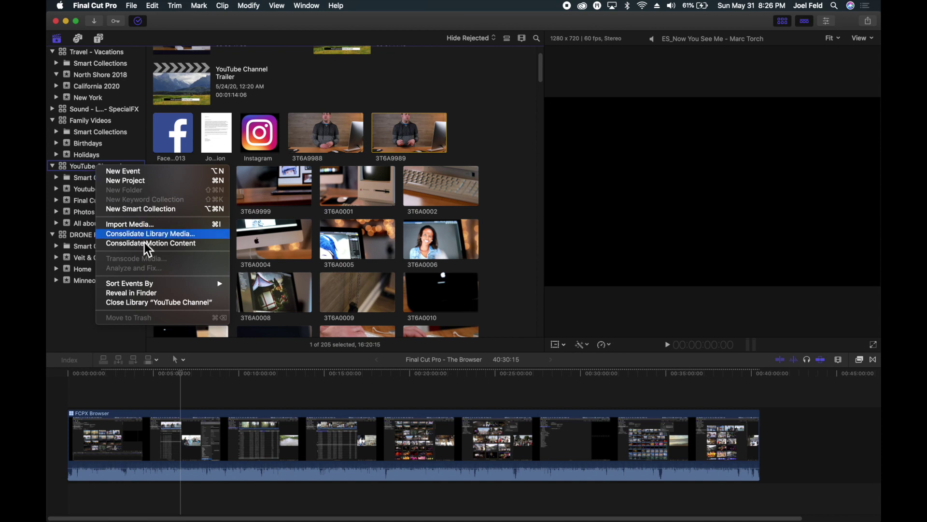
pyautogui.click(145, 294)
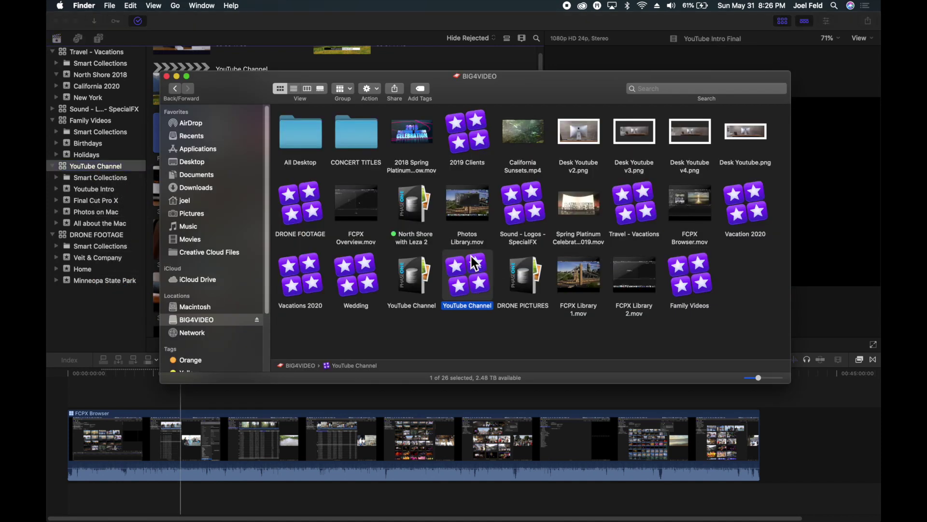
pyautogui.click(293, 89)
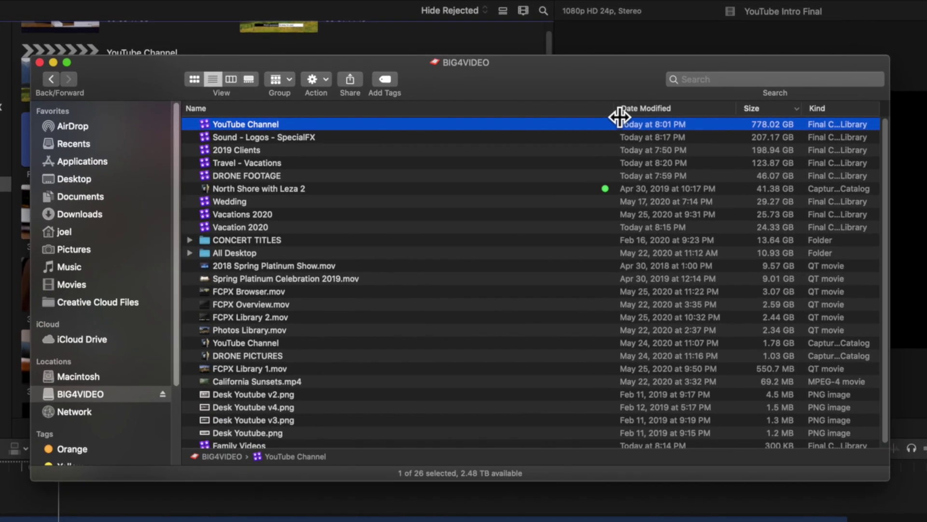
pyautogui.moveTo(595, 114); pyautogui.dragTo(434, 105)
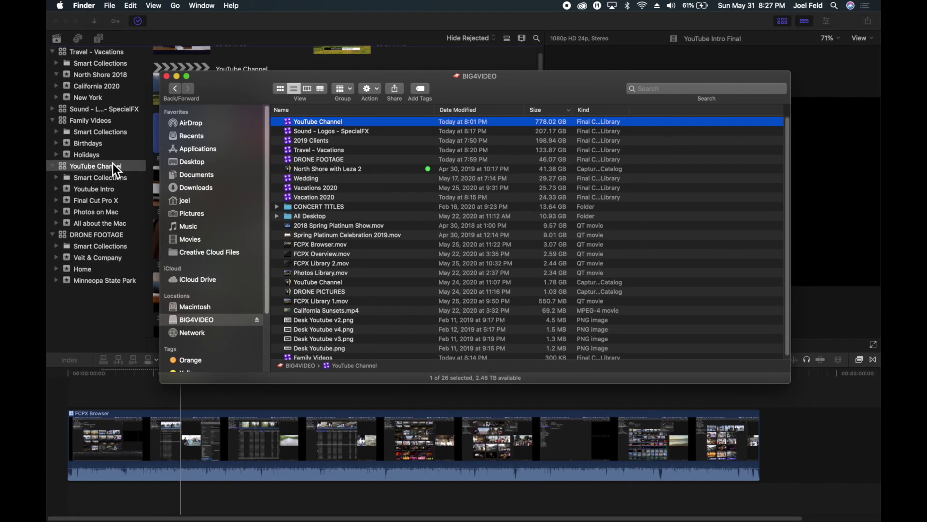
pyautogui.click(112, 164)
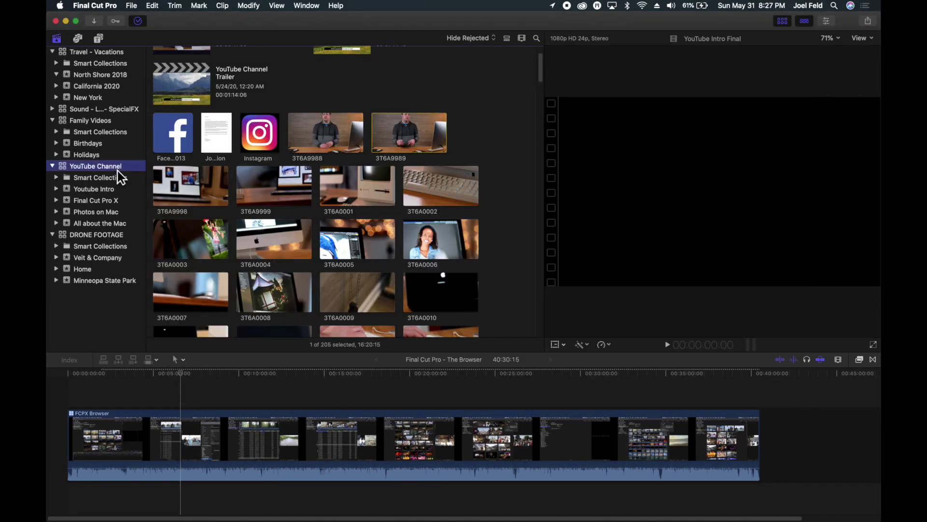